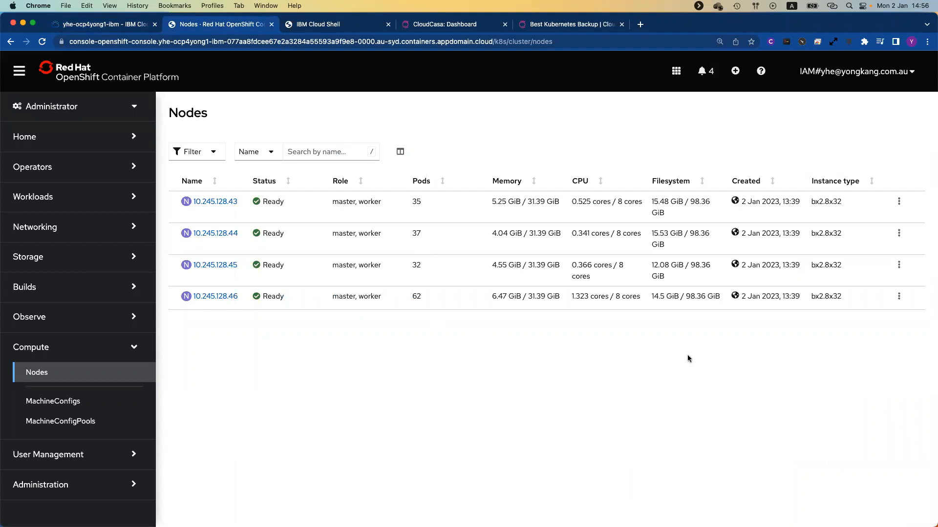
Step: Review the Cloud Shell output showing four Ready nodes and the active yong-postgresql namespace
click(344, 30)
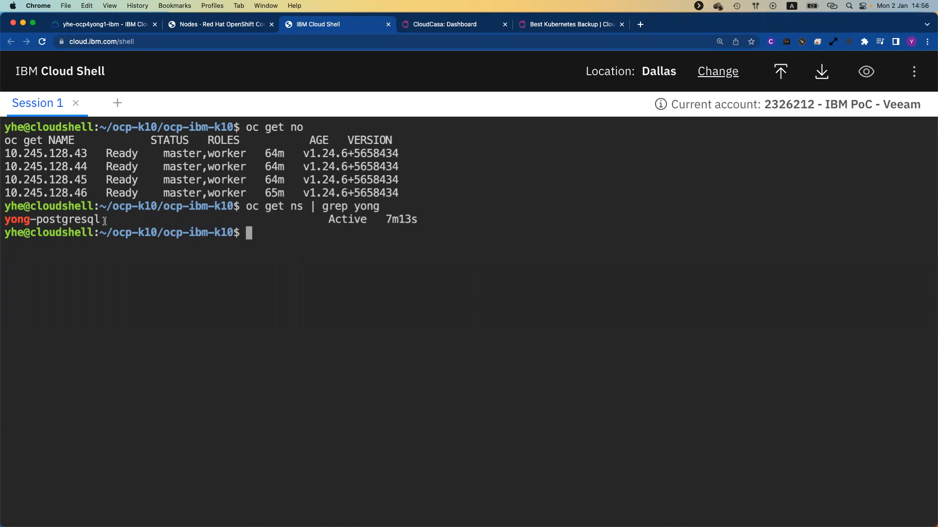
drag(105, 220, 3, 221)
click(170, 224)
Step: Scroll through the 'Best Kubernetes Backup' page's Sign Up for CloudCasa form
click(566, 30)
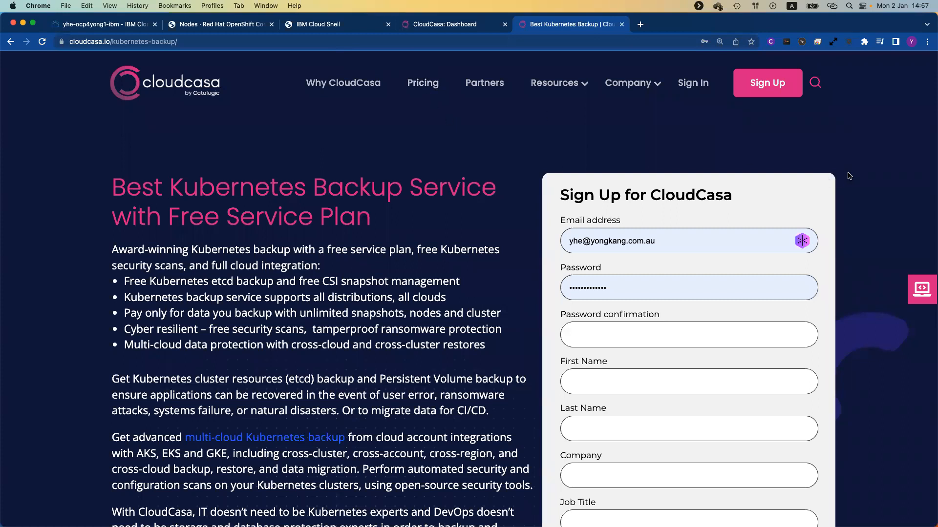
scroll(839, 176, down, 2)
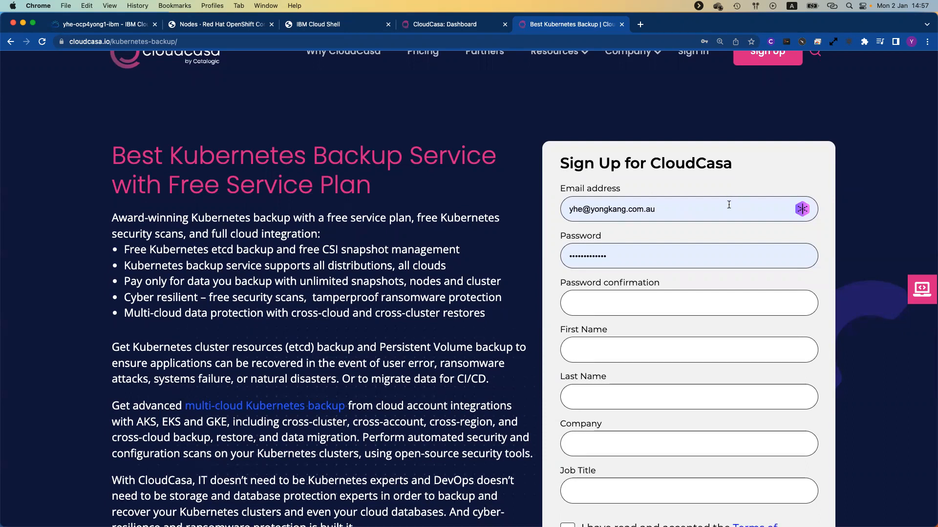
scroll(728, 204, down, 3)
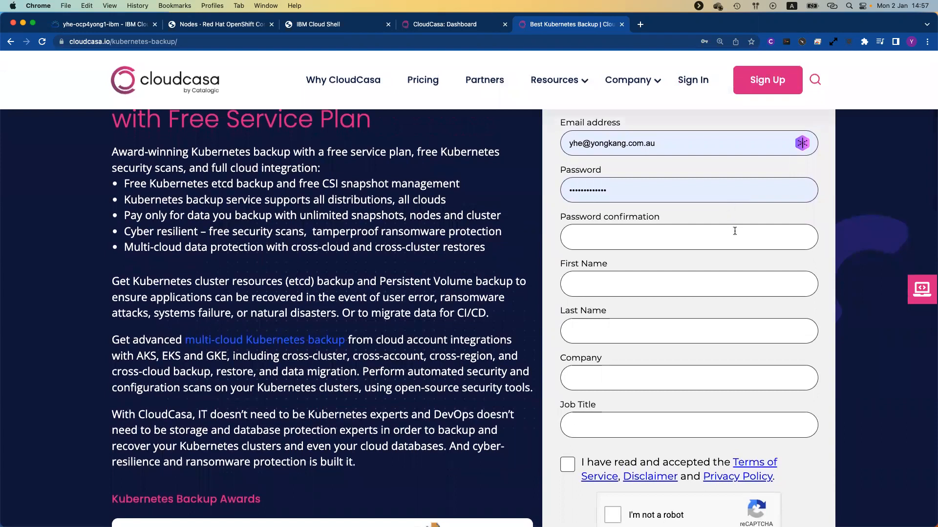
scroll(734, 231, down, 1)
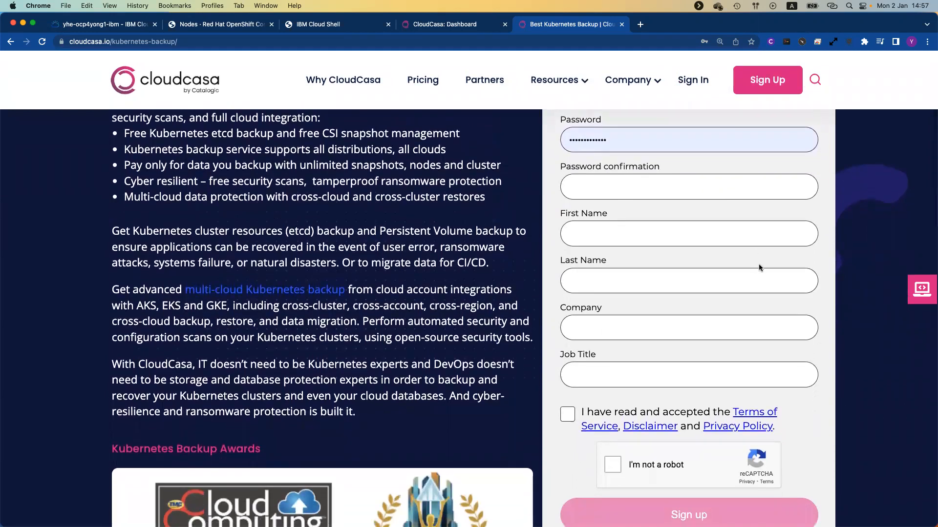
scroll(726, 286, down, 1)
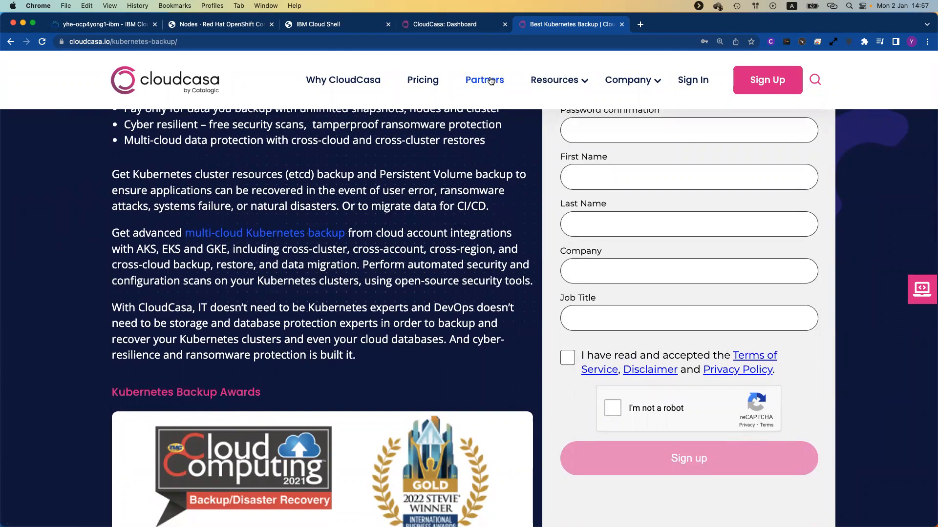
Step: Show the CloudCasa dashboard with the account menu closed, reviewing job status and clusters
click(459, 26)
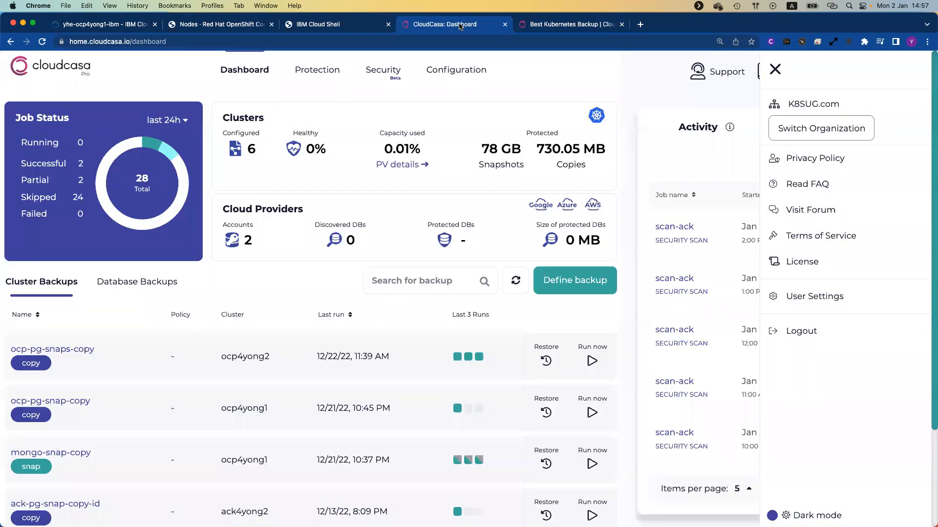
click(775, 69)
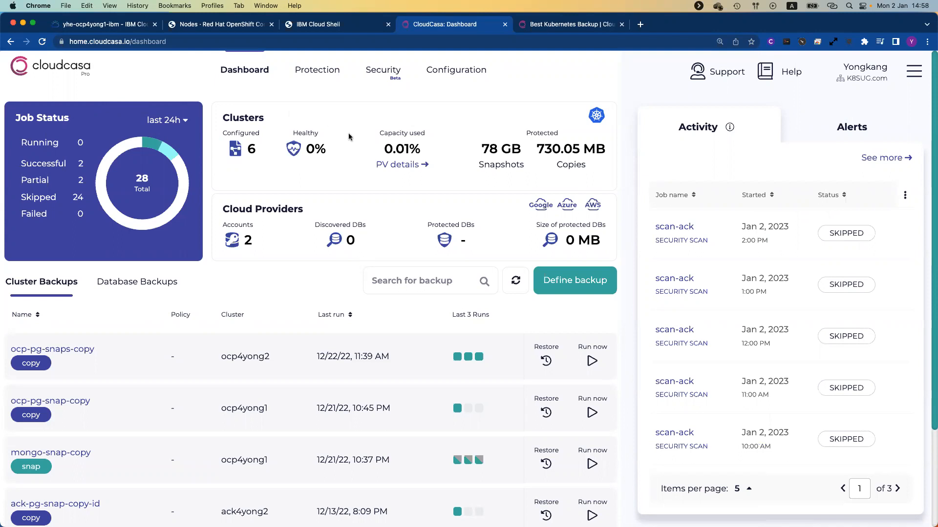
mouse_move(432, 173)
mouse_move(472, 72)
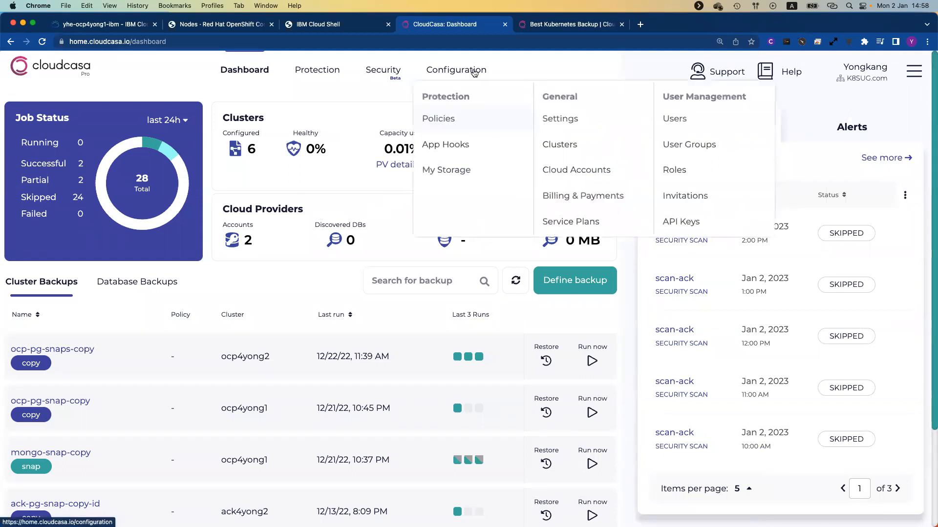
Step: Add and register a cluster named yhe-ocp4yong1-ibm under Configuration > Clusters
click(562, 146)
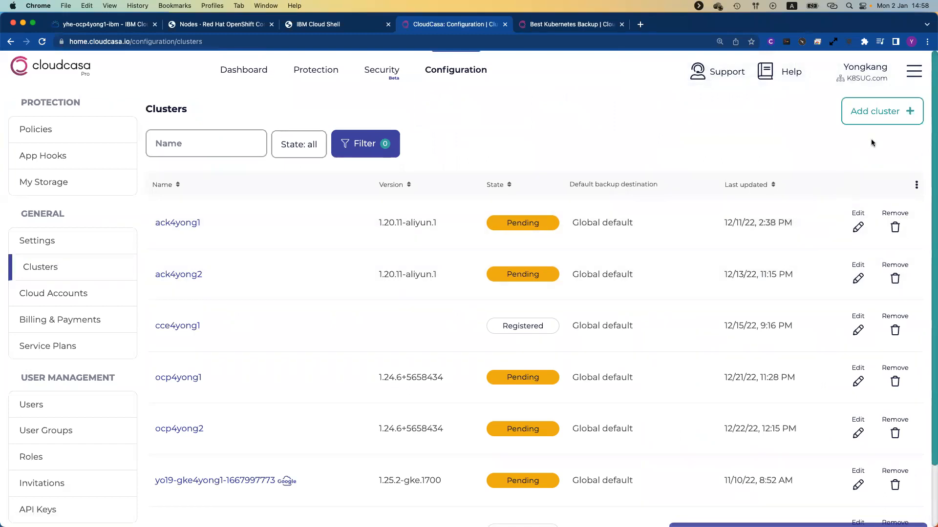
click(883, 121)
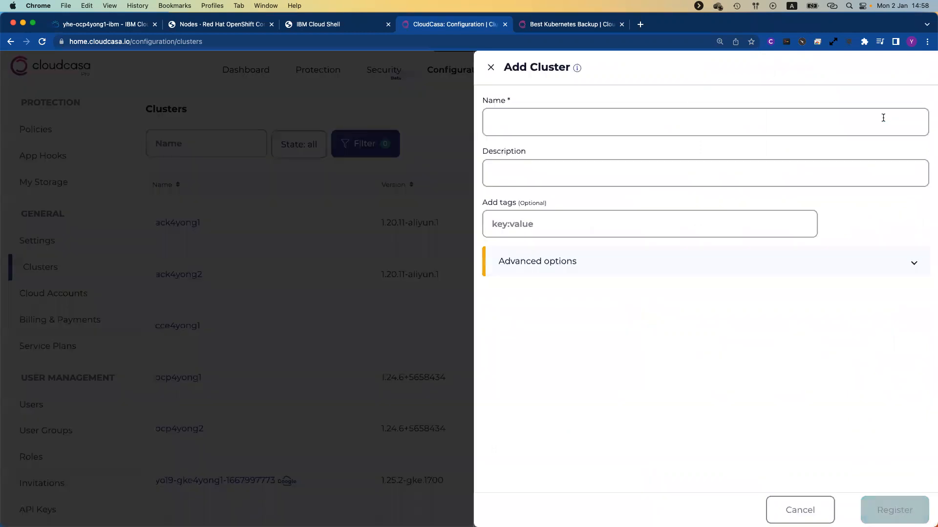
click(723, 119)
text(yhe-ocp4yong1-ibm)
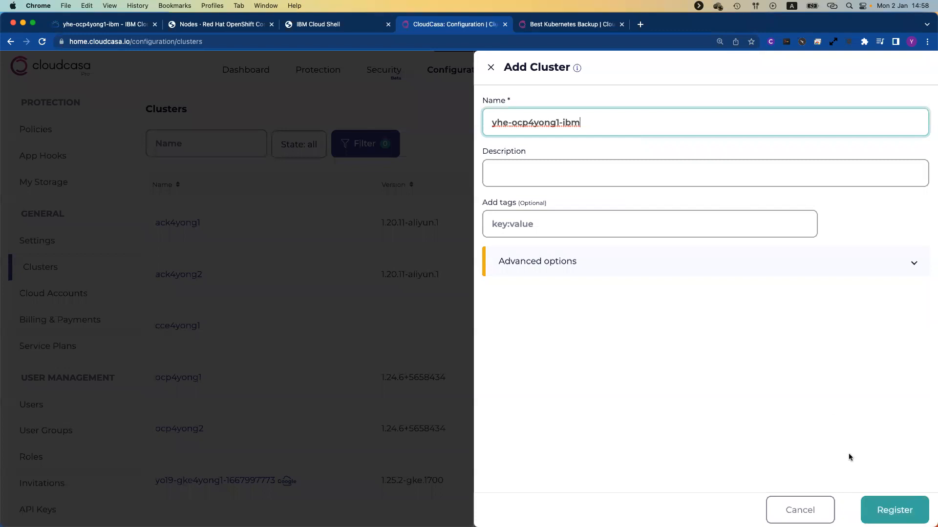
click(902, 499)
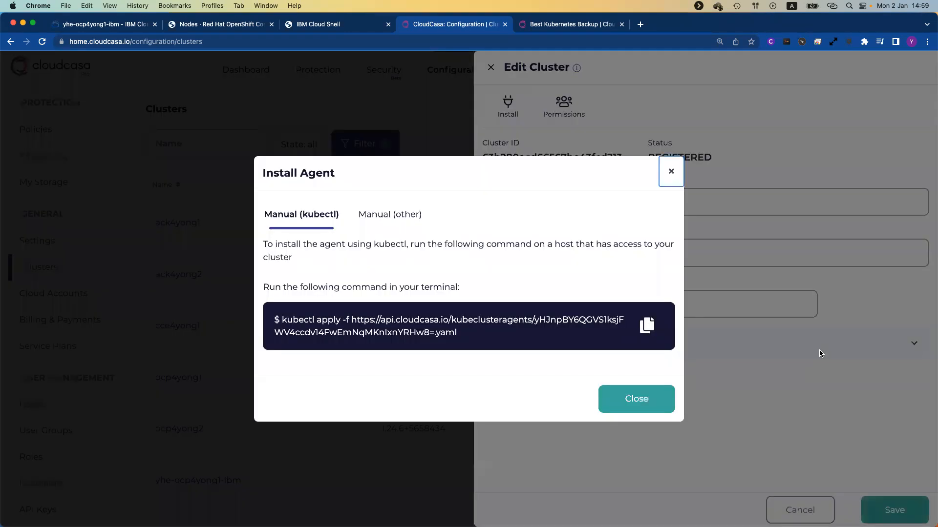
Step: Copy the agent's kubectl apply install command and go back to IBM Cloud Shell
click(643, 327)
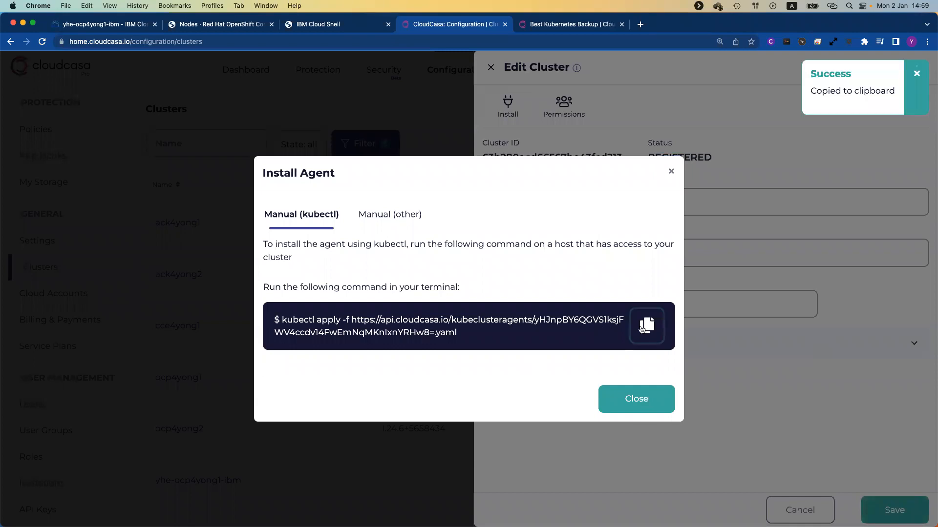
click(321, 27)
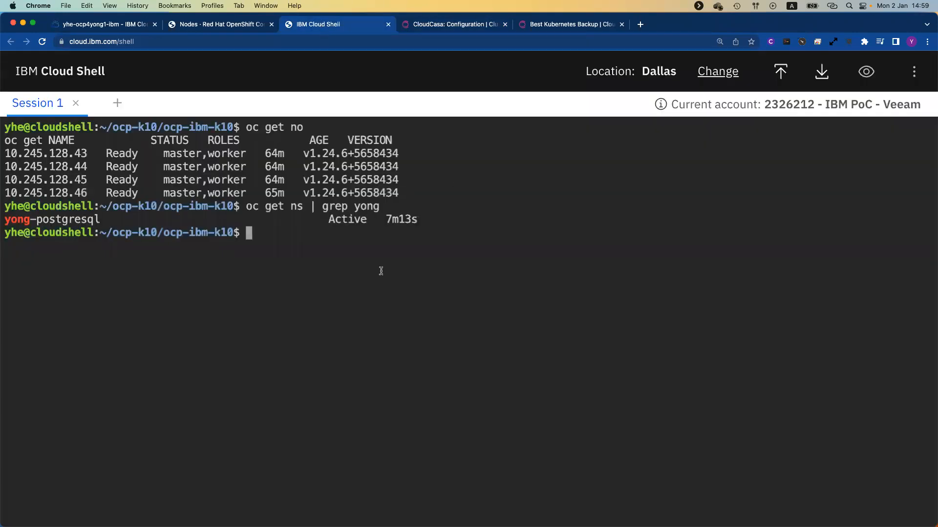
Step: Run the pasted kubectl apply agent install, then watch pods with 'oc get po -w -n cloudcasa-io'
key(super+v)
key(Return)
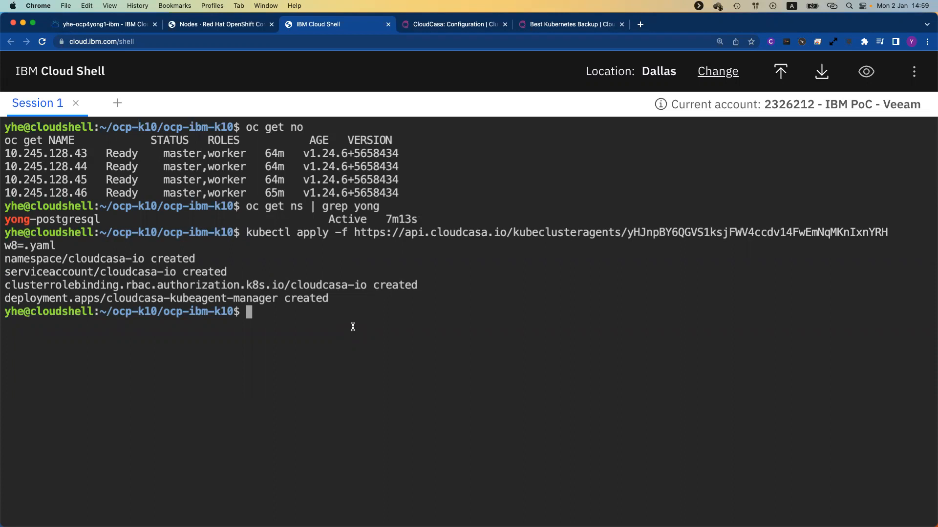
text(k get)
key(BackSpace)
key(BackSpace)
key(BackSpace)
key(BackSpace)
key(BackSpace)
text(oc get po -w -n cloudcasa-io)
key(Return)
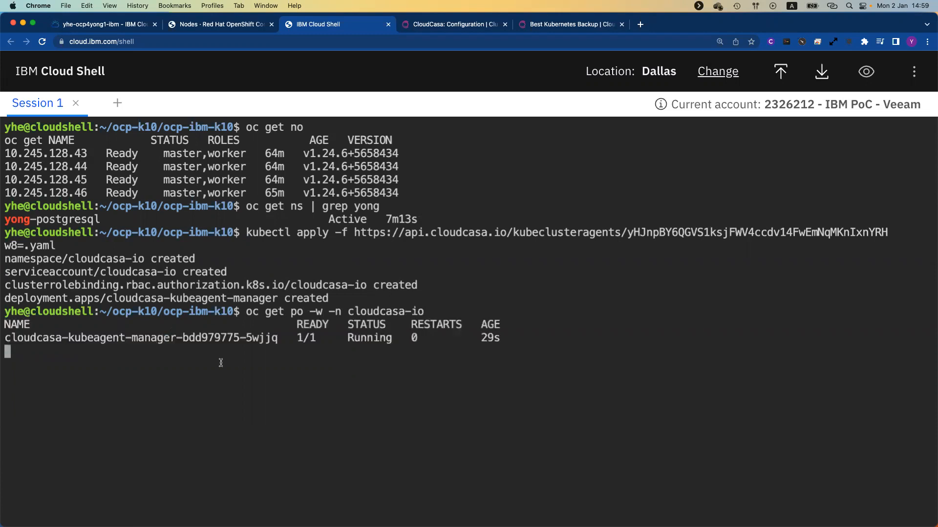
Step: Monitor the cloudcasa-io pods, checking CloudCasa meanwhile, until kubeagent shows 2/2 Running
double_click(75, 337)
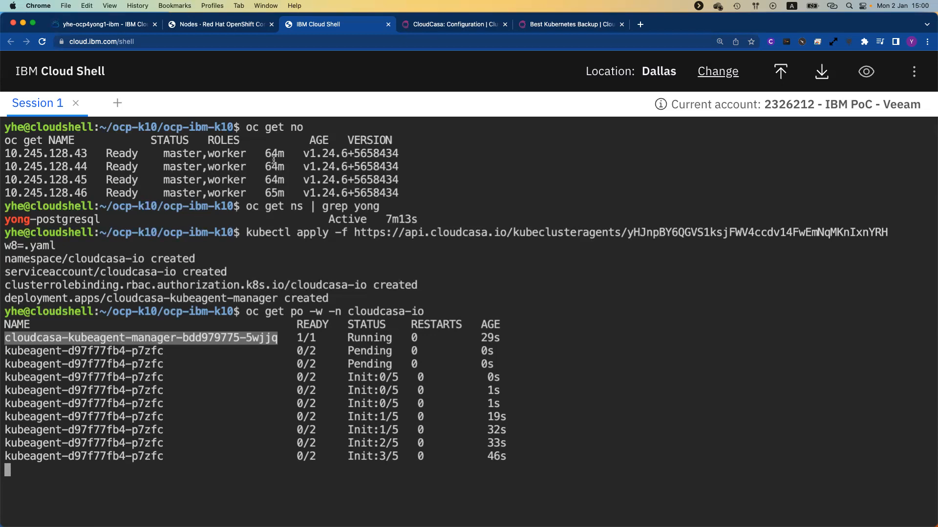
click(468, 25)
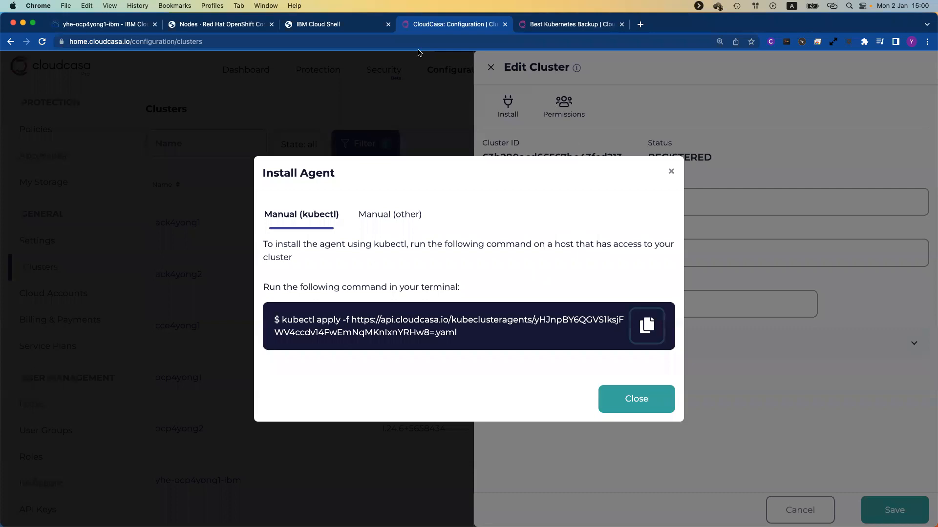
click(323, 27)
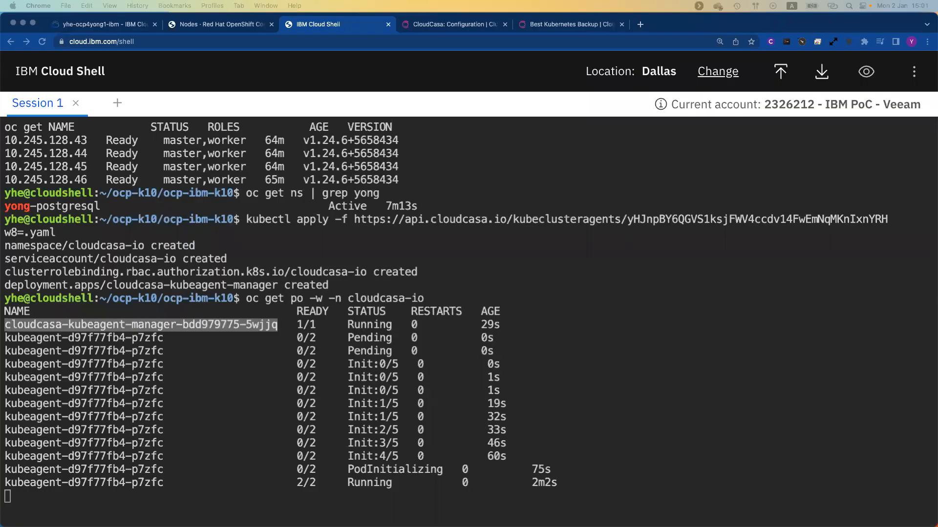
click(468, 427)
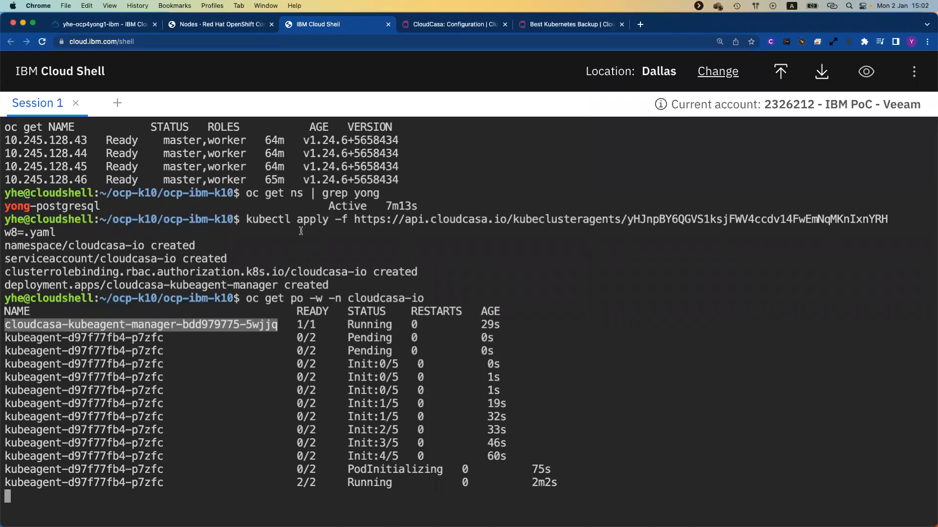
Step: Dismiss 'Installation successful', save the yhe-ocp4yong1-ibm cluster and confirm it shows Active
click(435, 26)
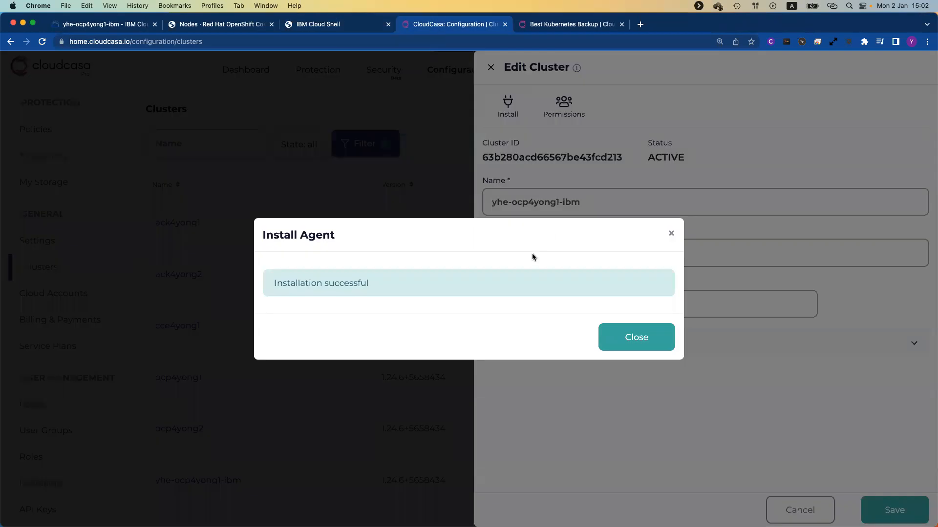
click(644, 343)
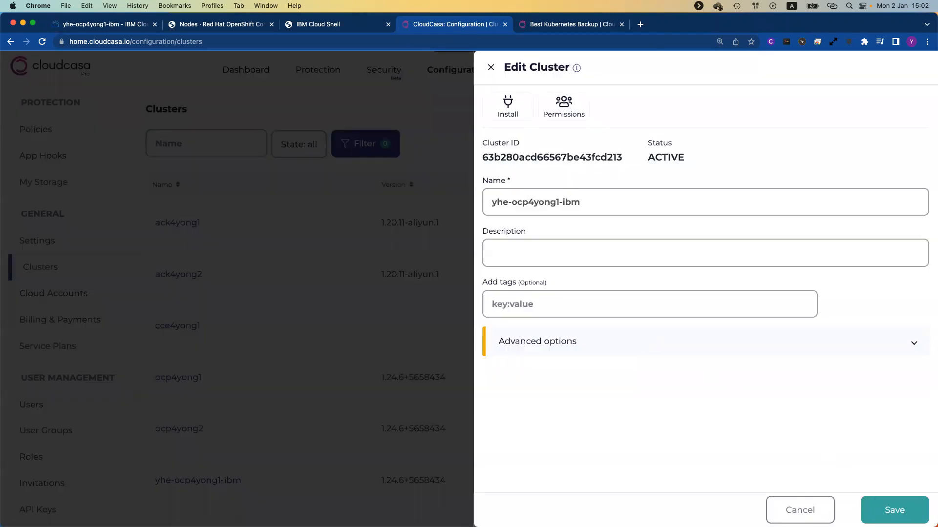
click(901, 513)
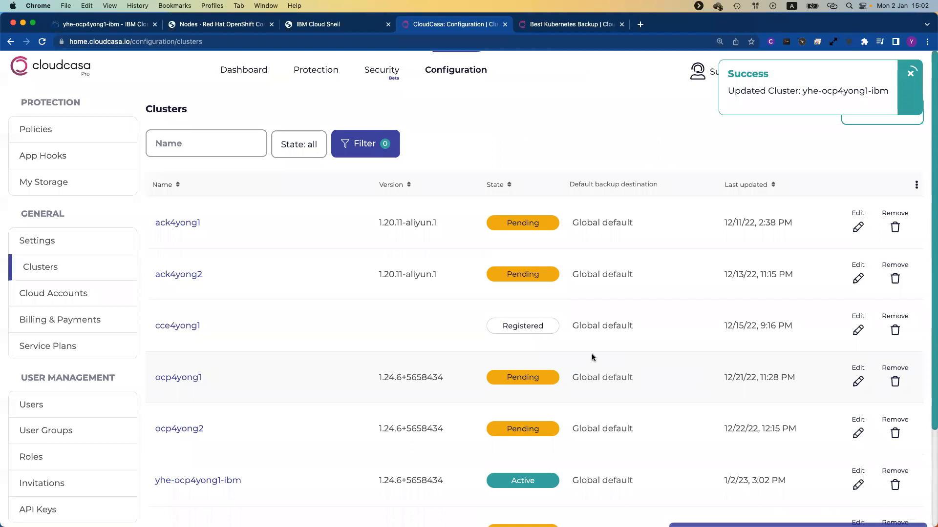
scroll(591, 354, down, 2)
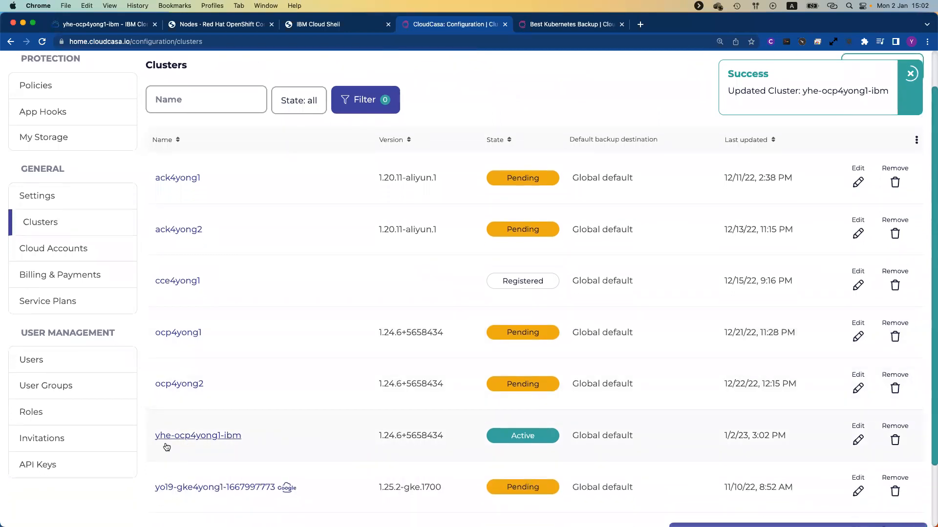
scroll(222, 437, up, 1)
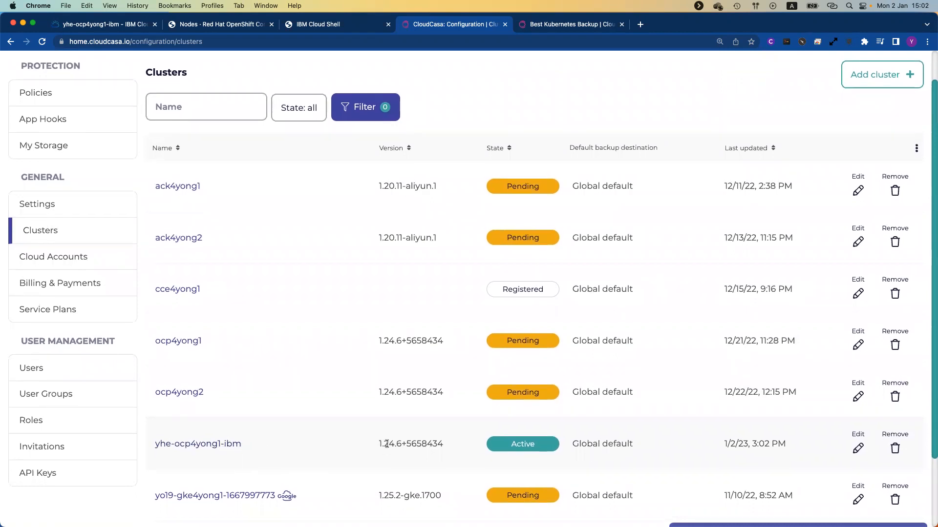
scroll(442, 445, up, 1)
scroll(443, 444, up, 3)
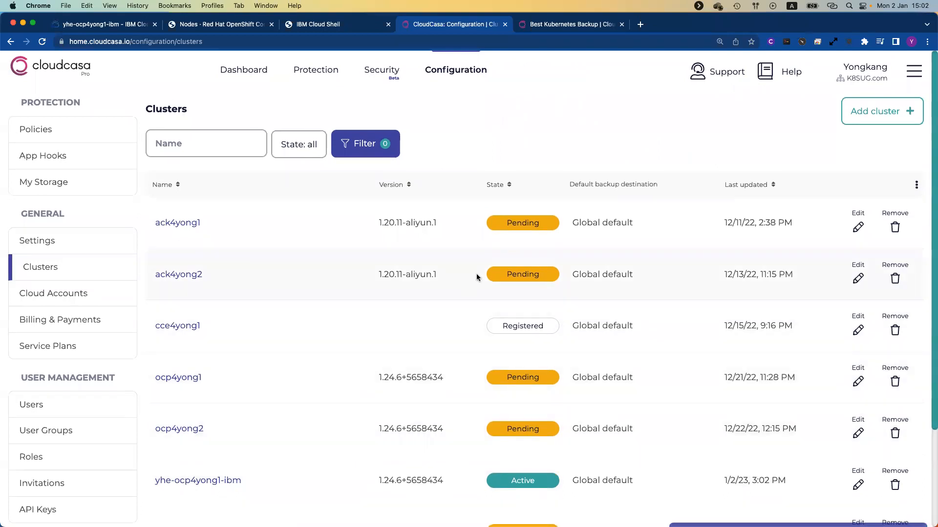
mouse_move(462, 55)
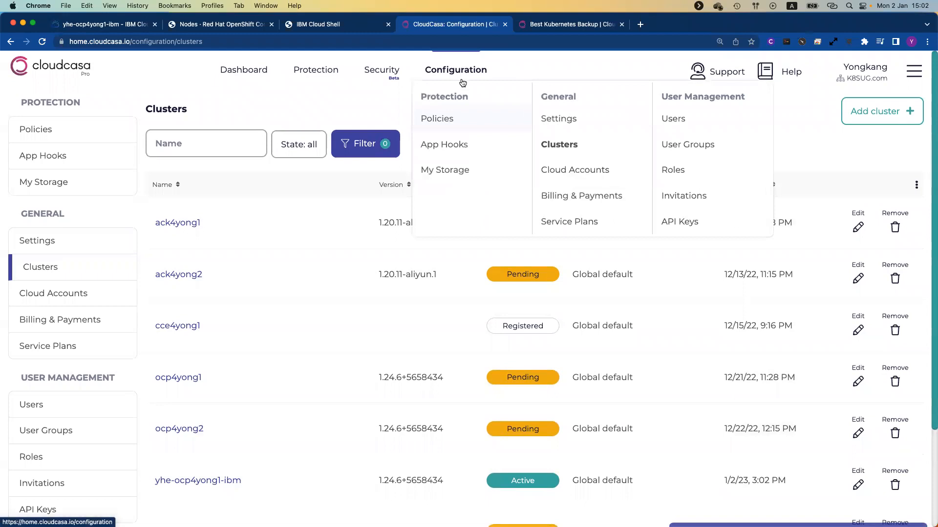
Step: Start a new policy with a 1-hour schedule, then cancel it without saving
click(444, 122)
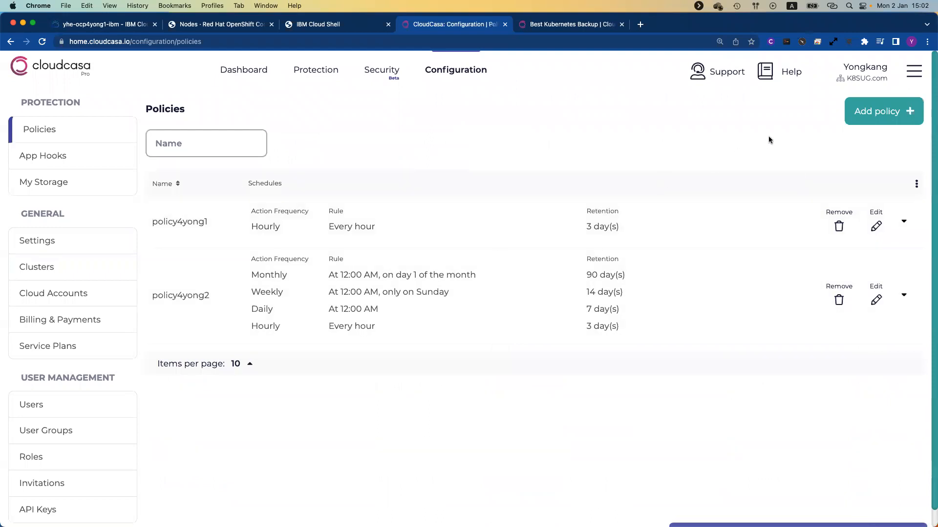
click(886, 120)
click(287, 174)
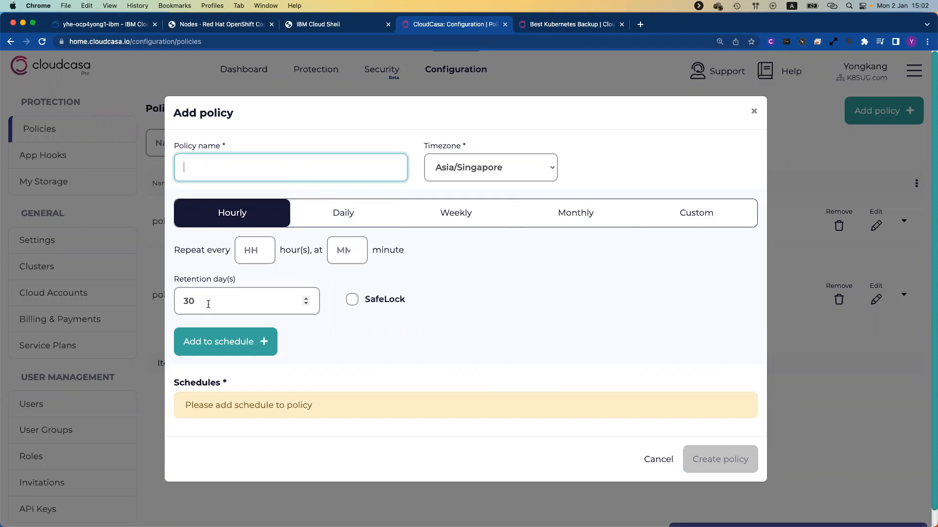
click(250, 250)
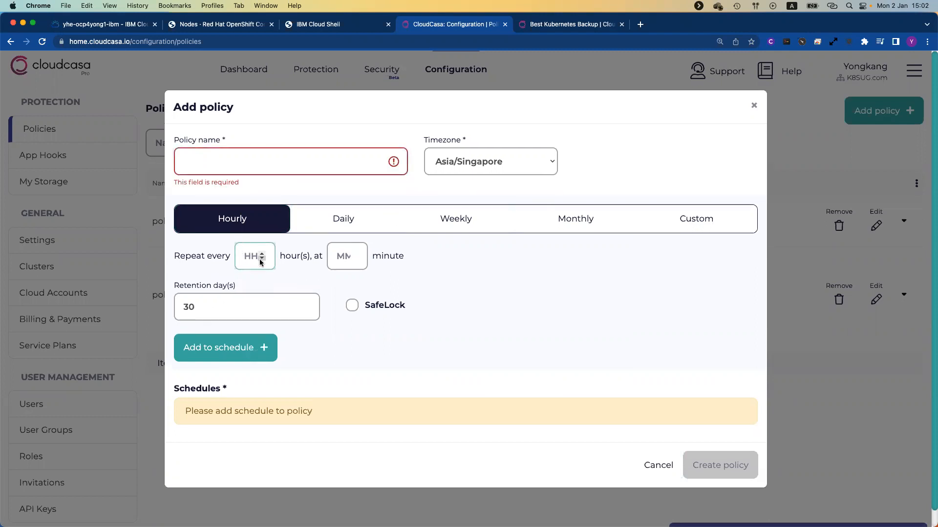
text(1)
click(242, 309)
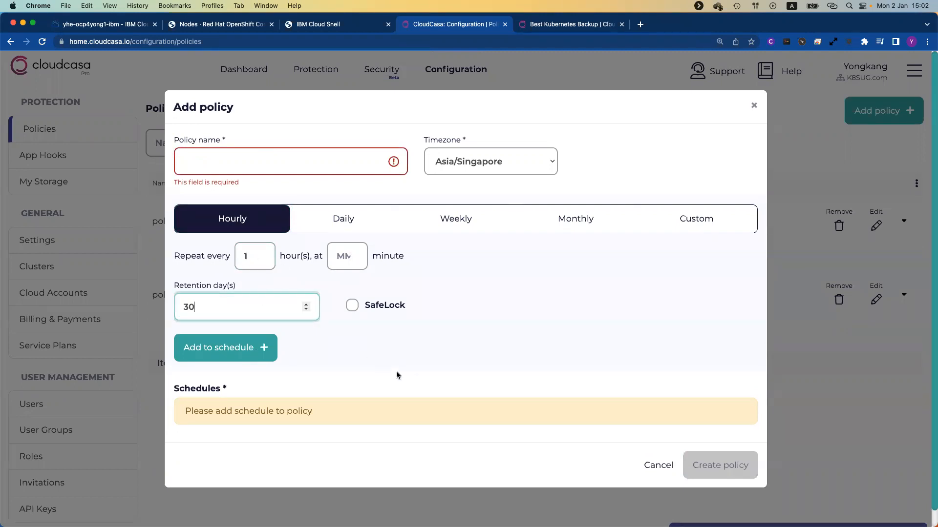
click(264, 347)
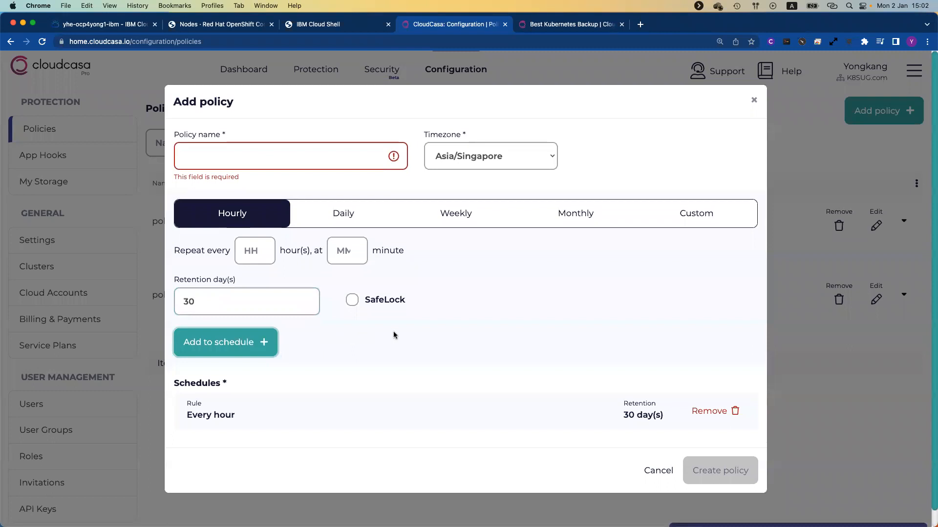
click(286, 163)
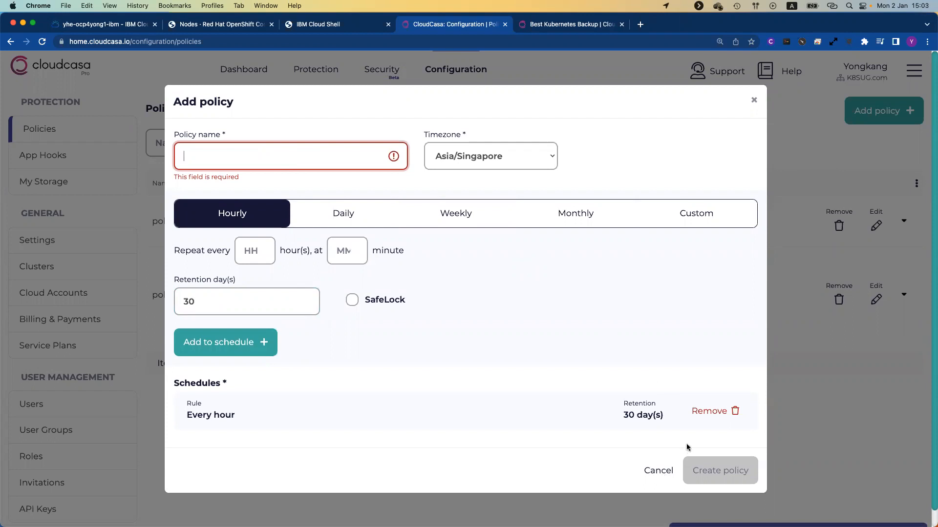
click(659, 477)
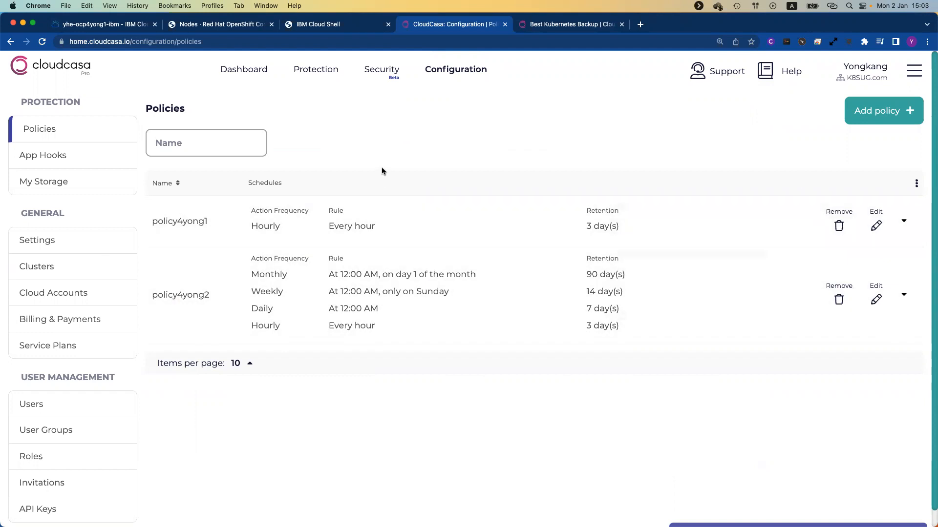
Step: Define a backup named roks-pg-snap-copy on cluster yhe-ocp4yong1-ibm and continue to scope options
click(246, 75)
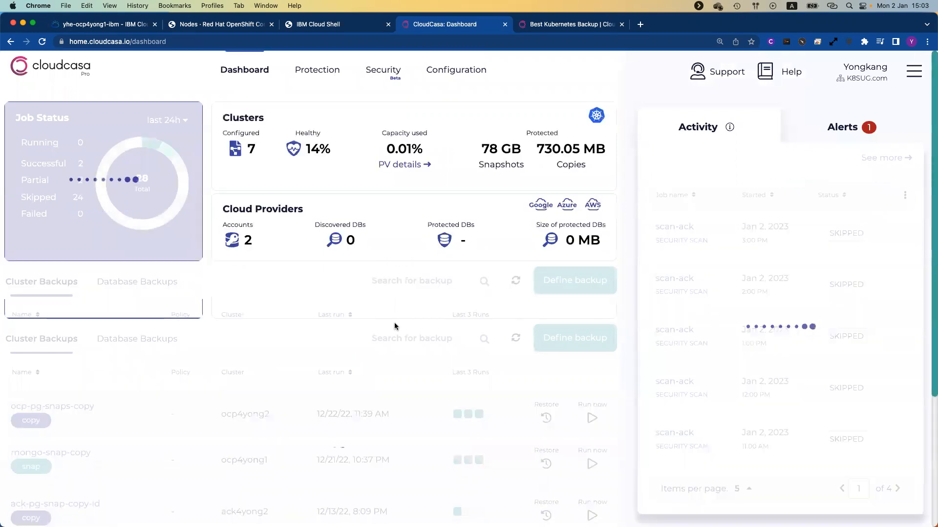
click(579, 287)
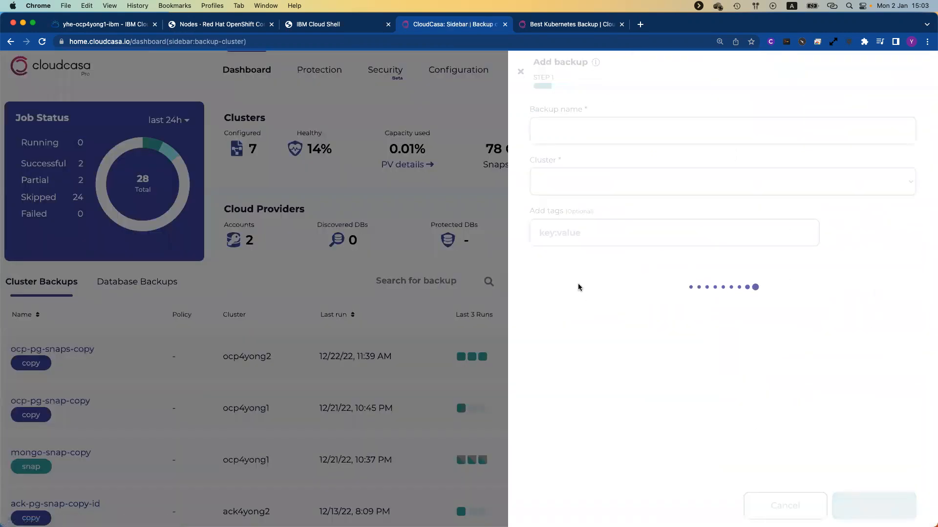
click(592, 136)
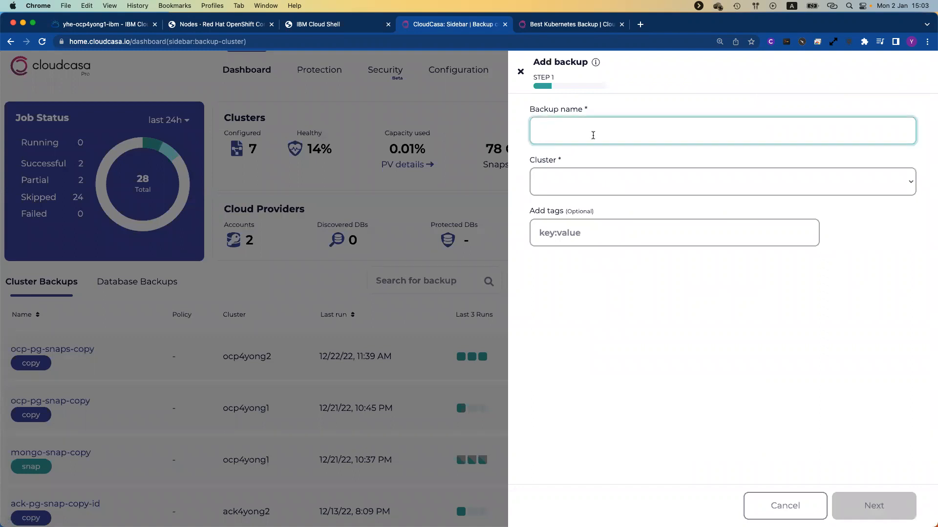
text(roks-snap-copy)
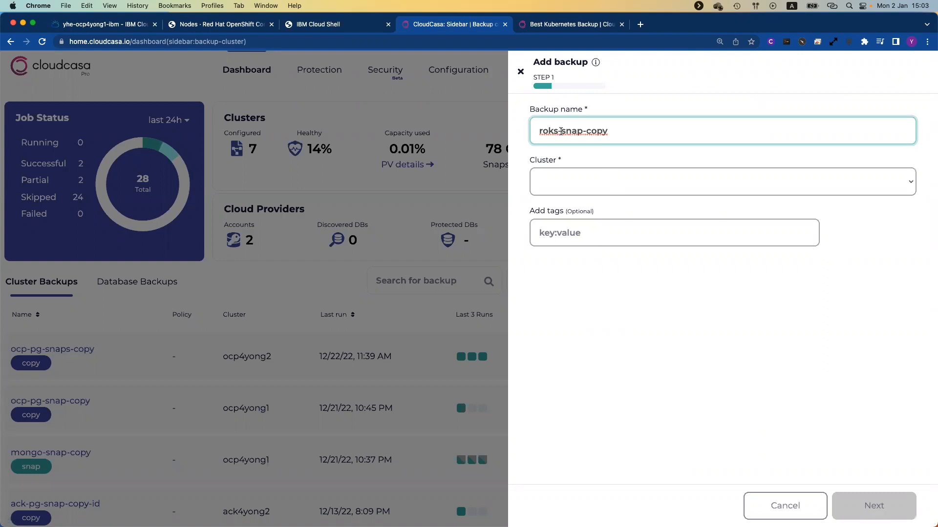
text(pg-)
click(620, 187)
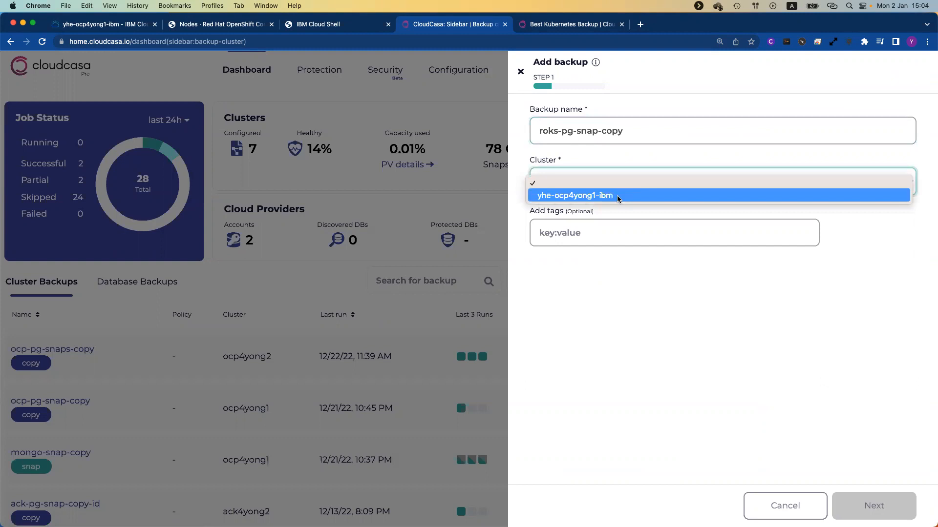
click(618, 197)
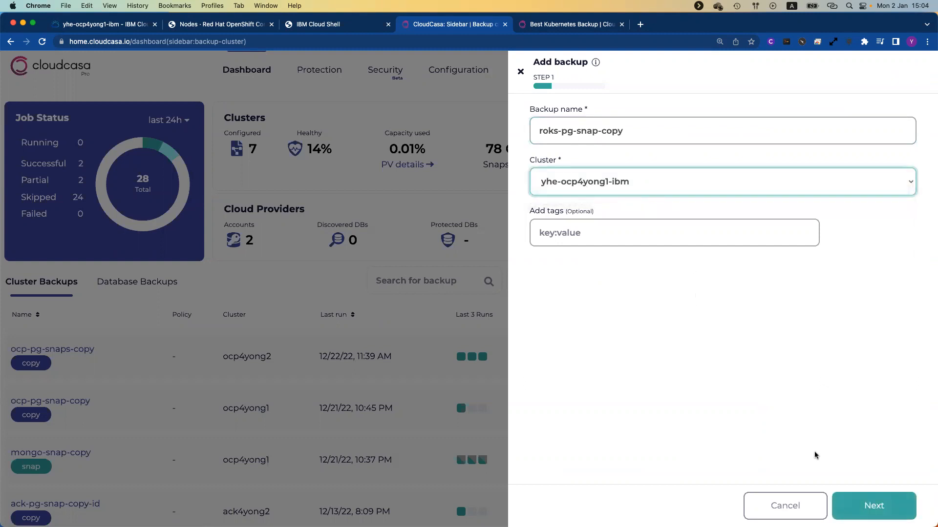
click(864, 506)
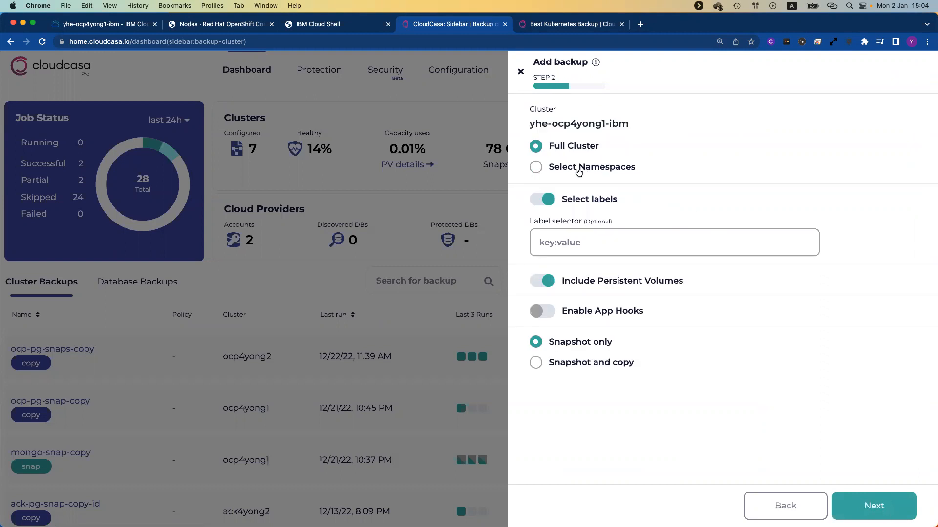
Step: Limit the backup to selected namespaces and include only yong-postgresql, found by searching 'yong'
click(536, 168)
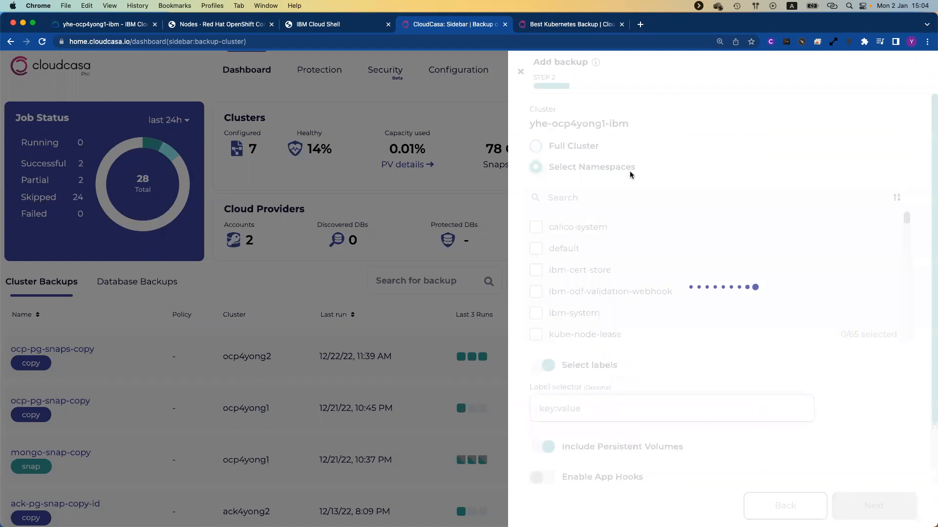
click(589, 205)
text(yong)
click(536, 229)
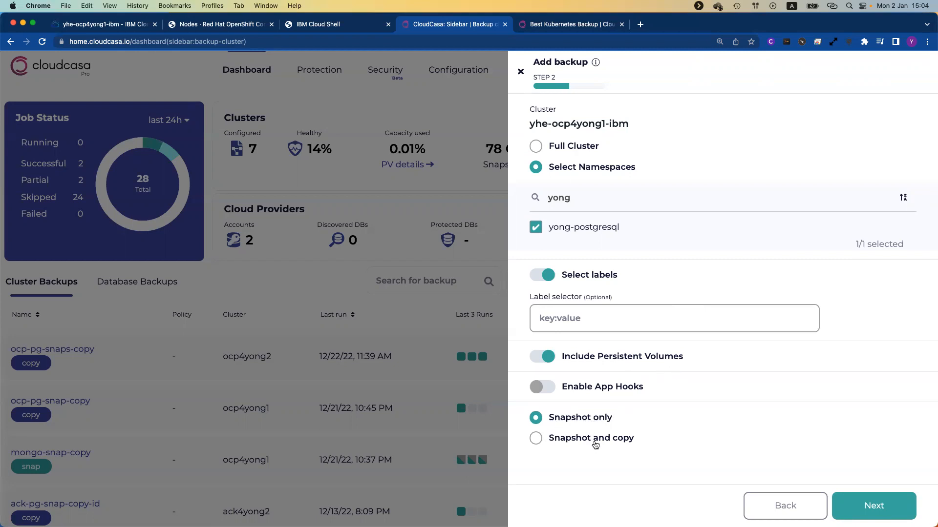
Step: Make it a snapshot-and-copy backup that keeps snapshots after the copy finishes
click(595, 444)
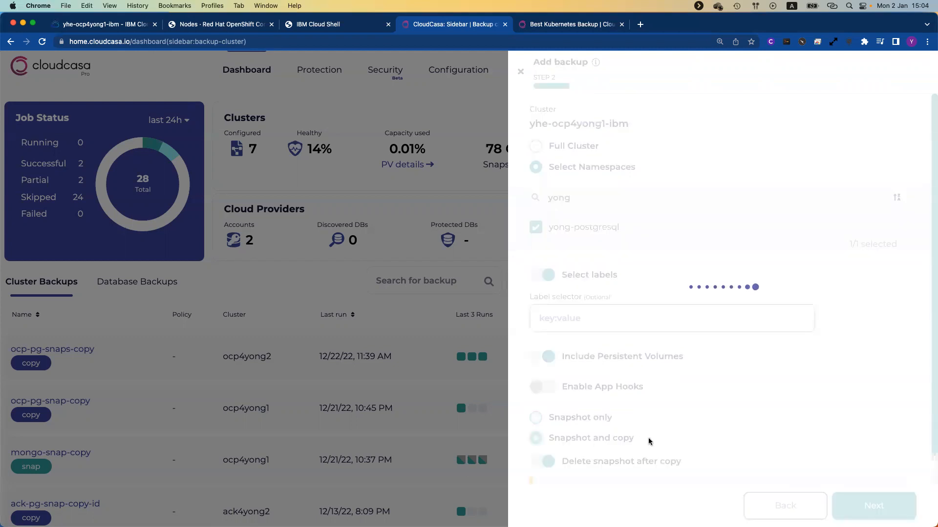
scroll(680, 434, down, 1)
click(553, 432)
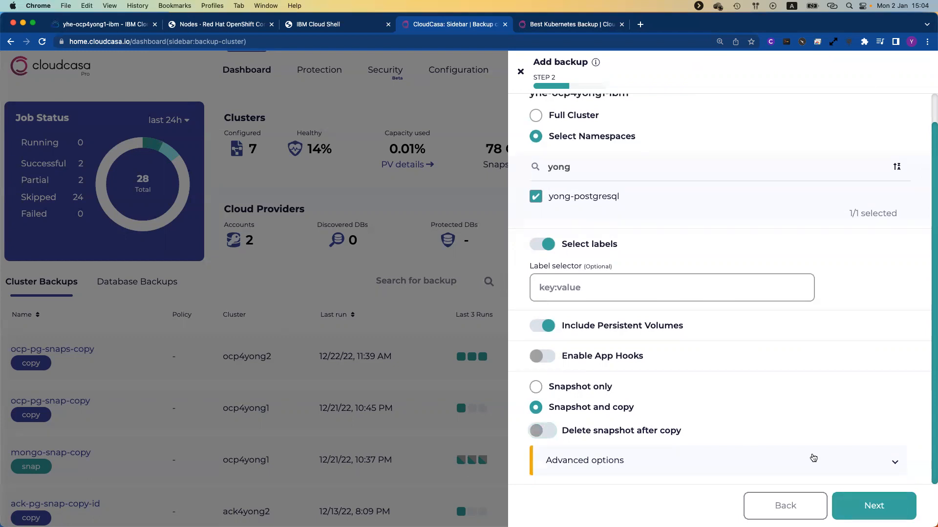
click(874, 508)
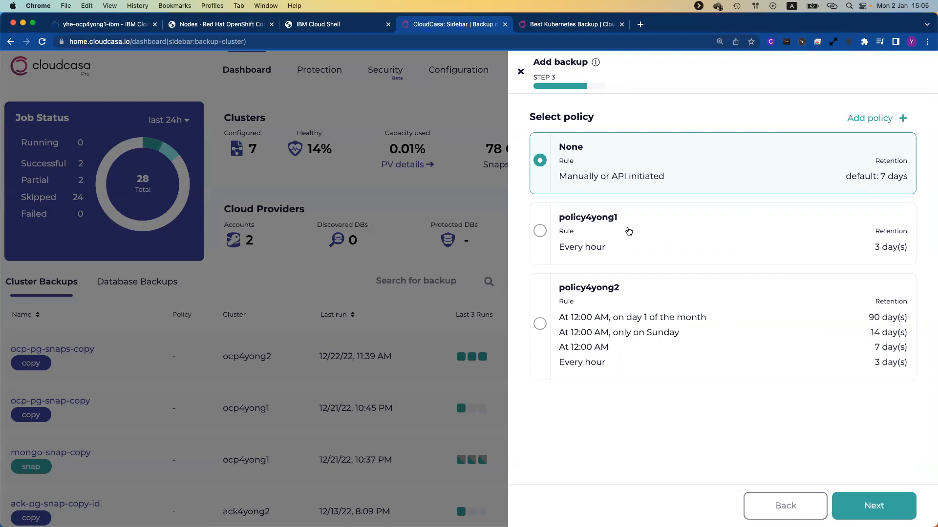
Step: Assign policy4yong1 and create the roks-pg-snap-copy backup after reviewing its summary
click(540, 231)
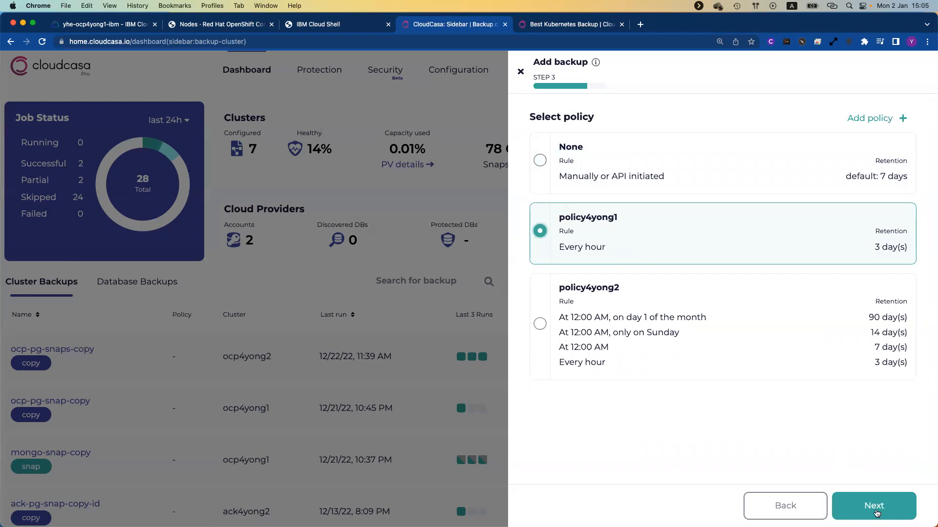
click(874, 508)
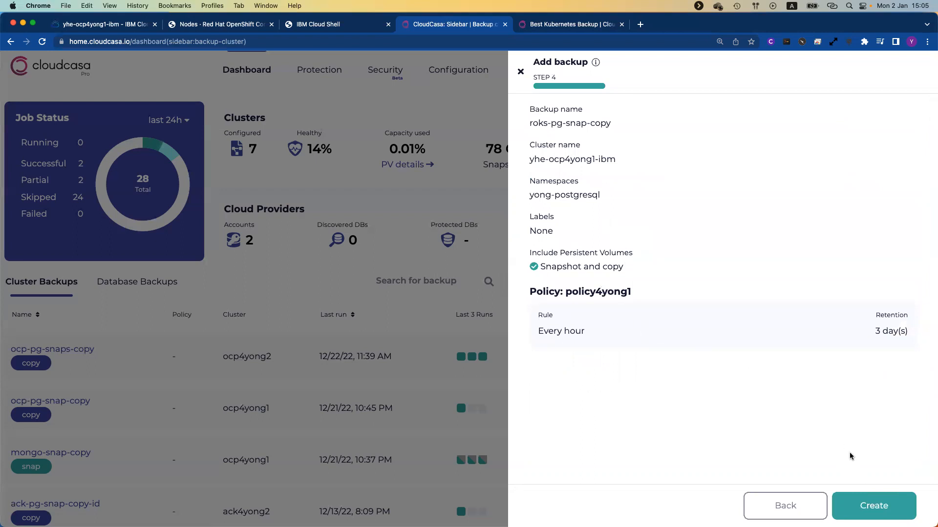
click(886, 515)
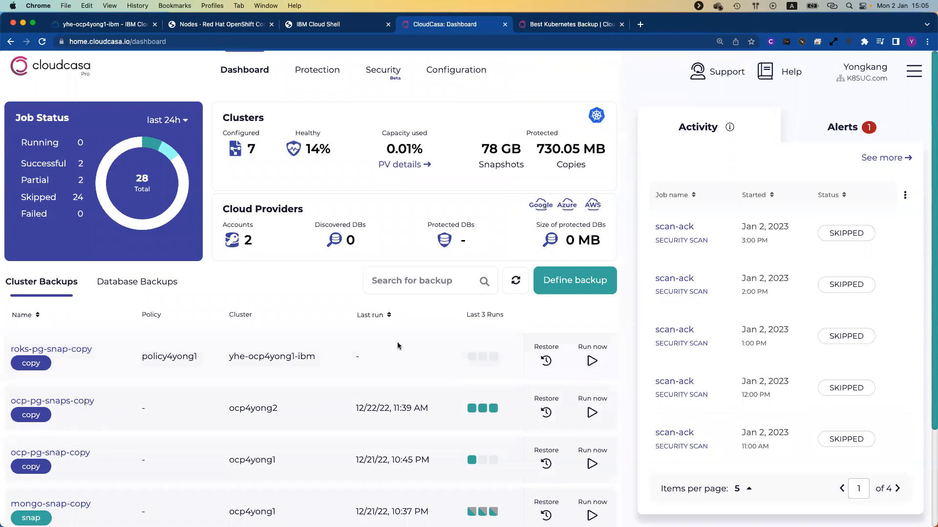
Step: Run the roks-pg-snap-copy backup manually and dismiss the backup-started notification
click(592, 362)
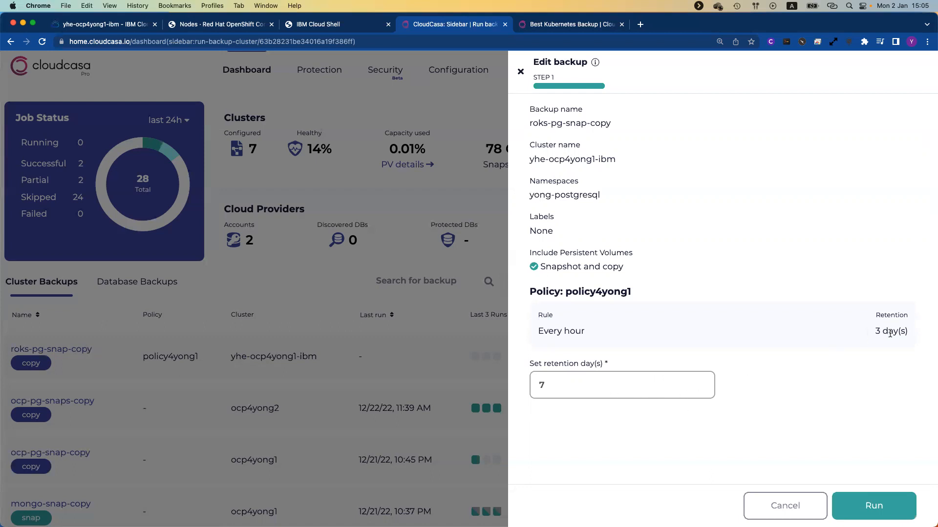
drag(877, 334, 909, 334)
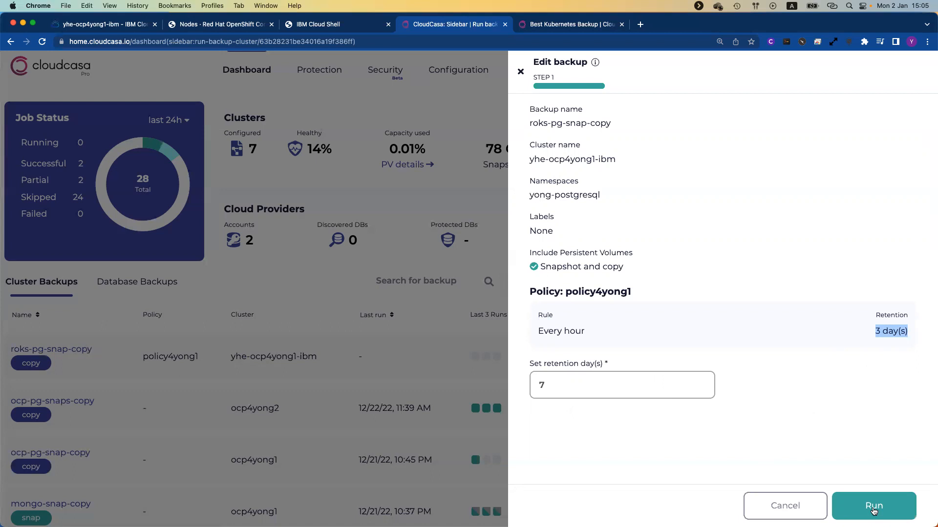
click(874, 506)
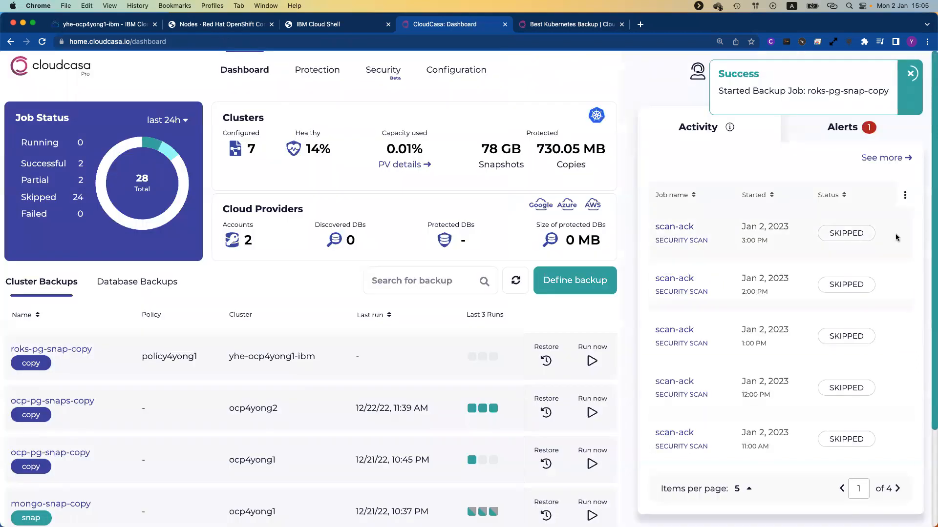
click(911, 76)
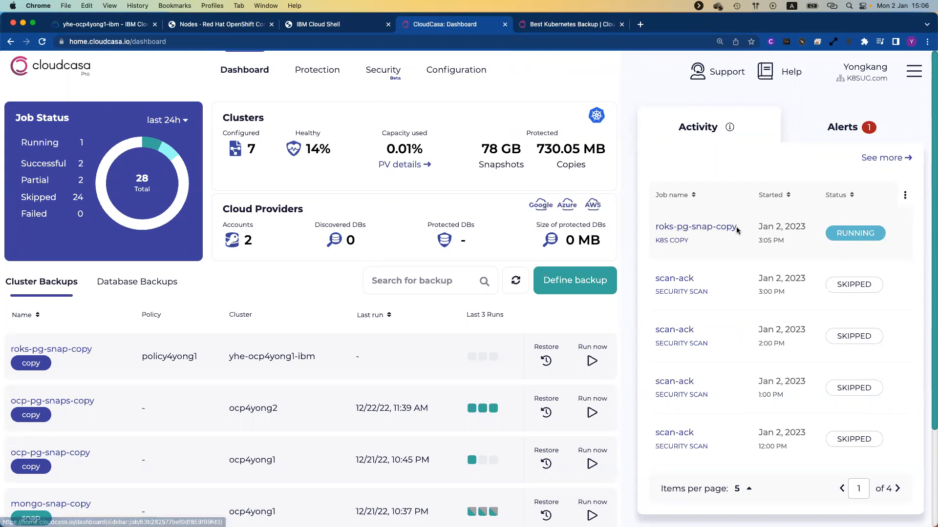
Step: Review the roks-pg-snap-copy job's activity log entries, then switch to the Live Demo slide
click(714, 230)
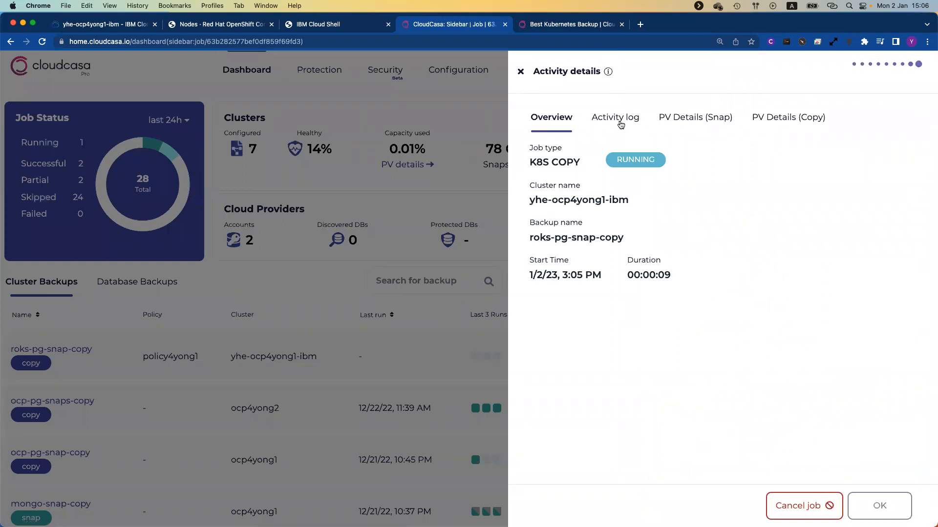
click(618, 121)
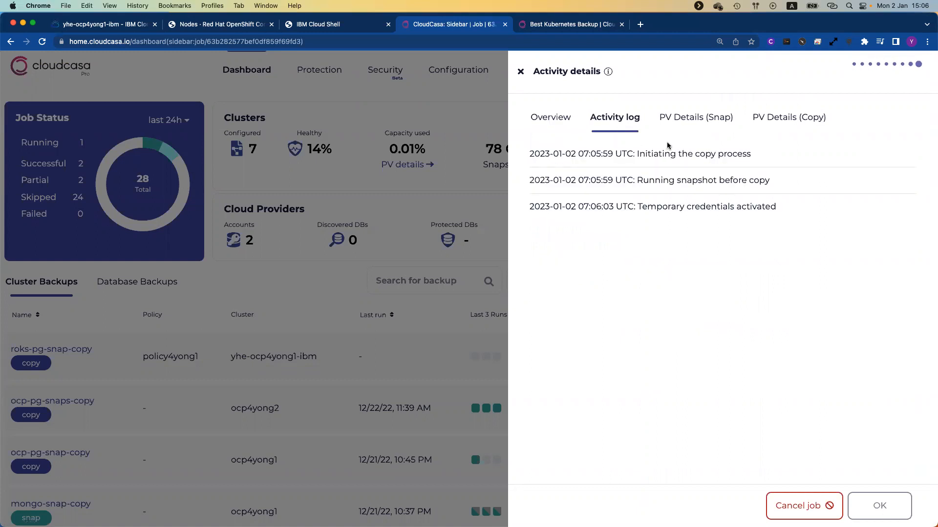
drag(636, 154, 766, 158)
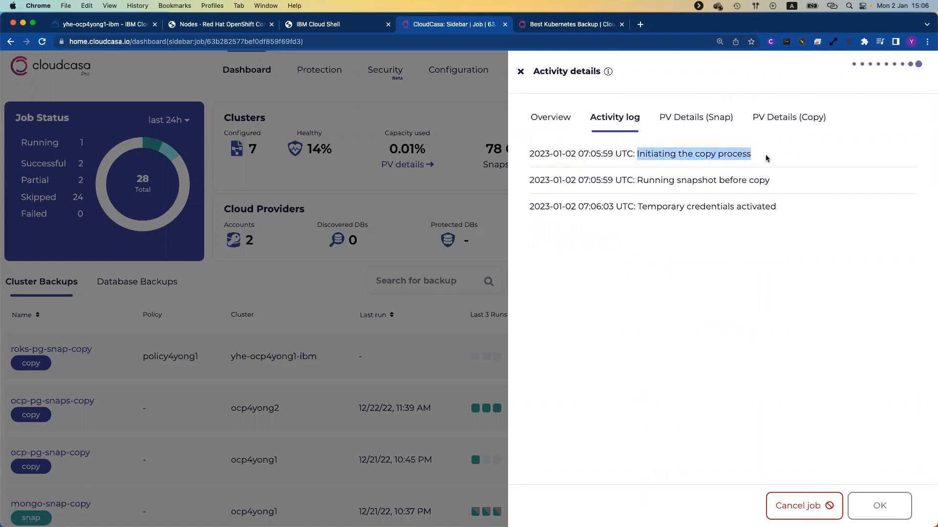
drag(637, 181, 786, 188)
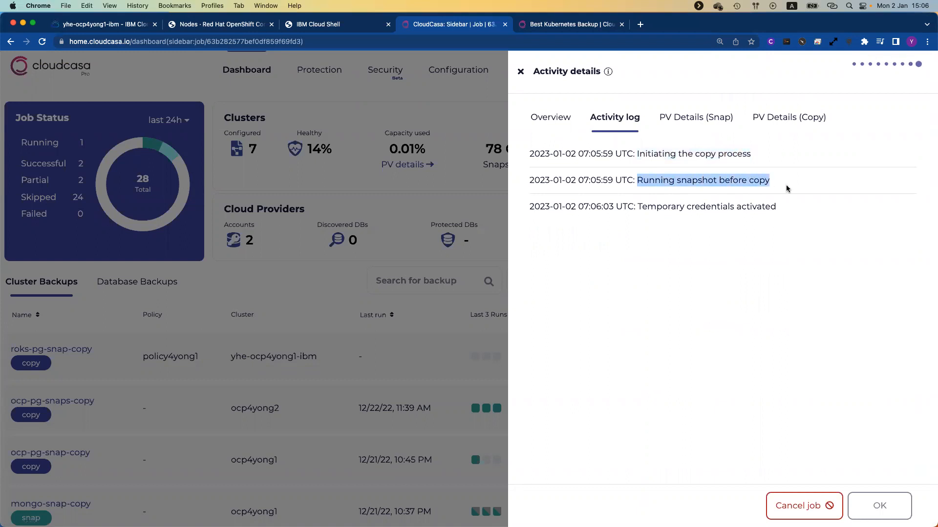
drag(637, 207, 792, 211)
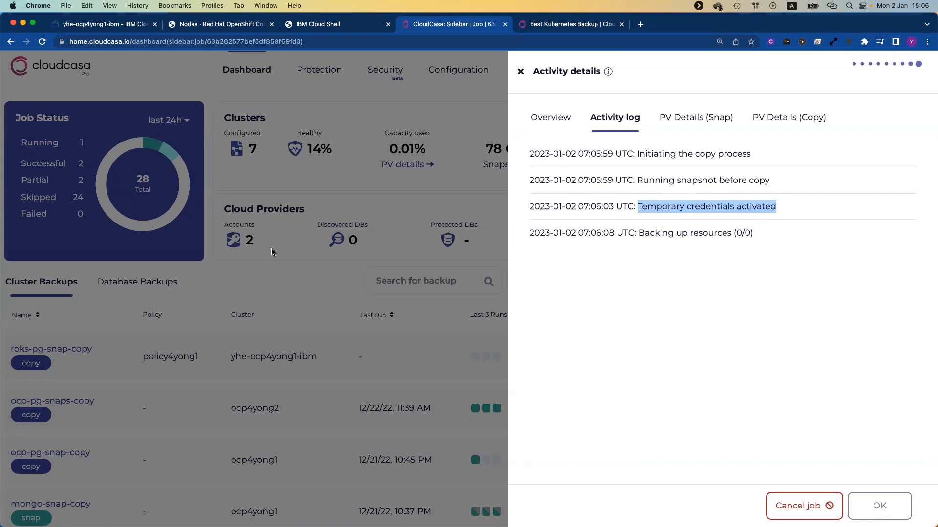
key(ctrl+Left)
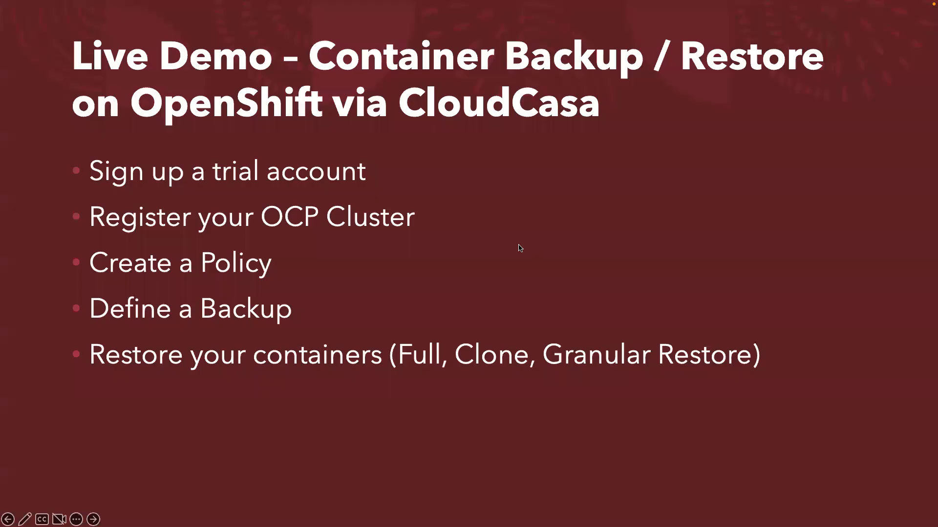